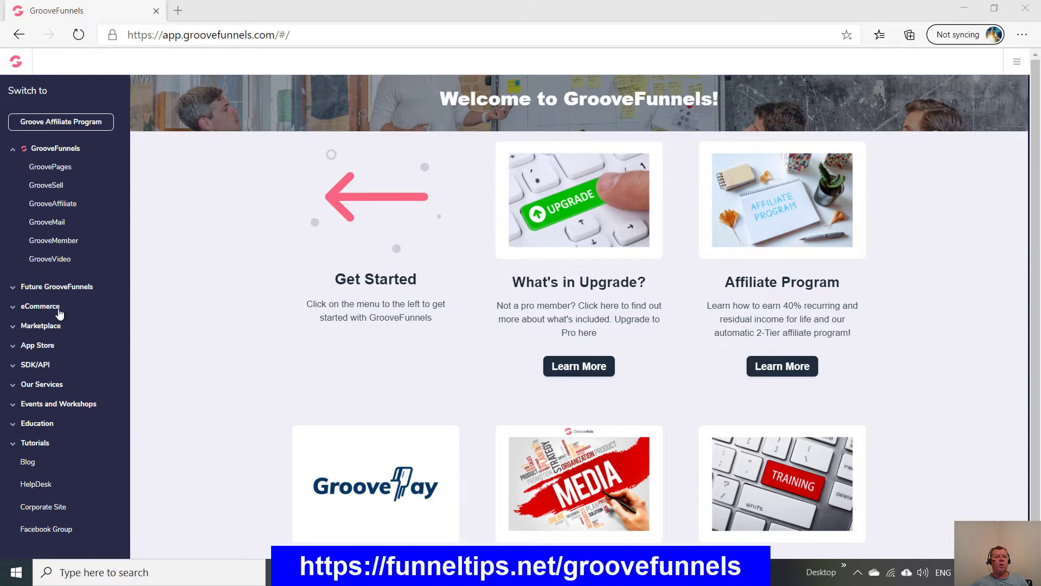
Open GroovePages from the GrooveFunnels sidebar to list sites such as CompEntry A and CompEntry B.
{"action": "left_click", "coordinate": [55, 167]}
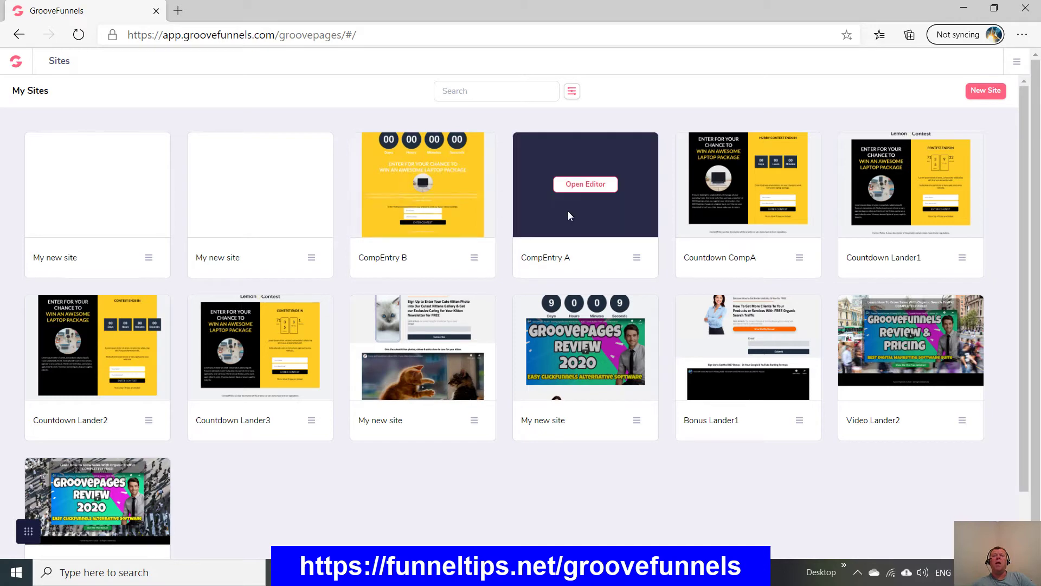
Clone the CompEntry B site and open the clone's Home page in the builder.
{"action": "left_click", "coordinate": [474, 259]}
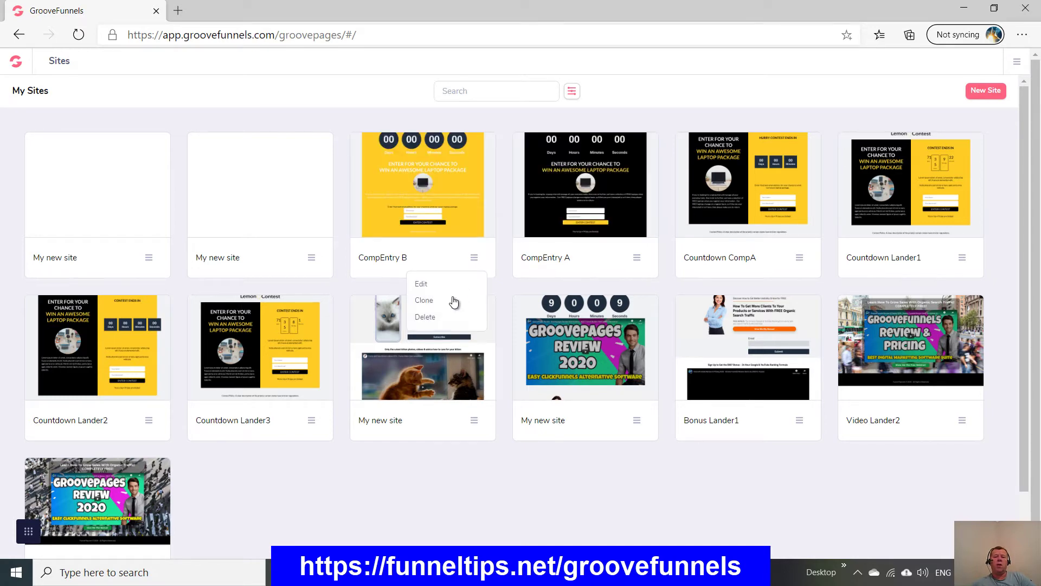
{"action": "left_click", "coordinate": [426, 301]}
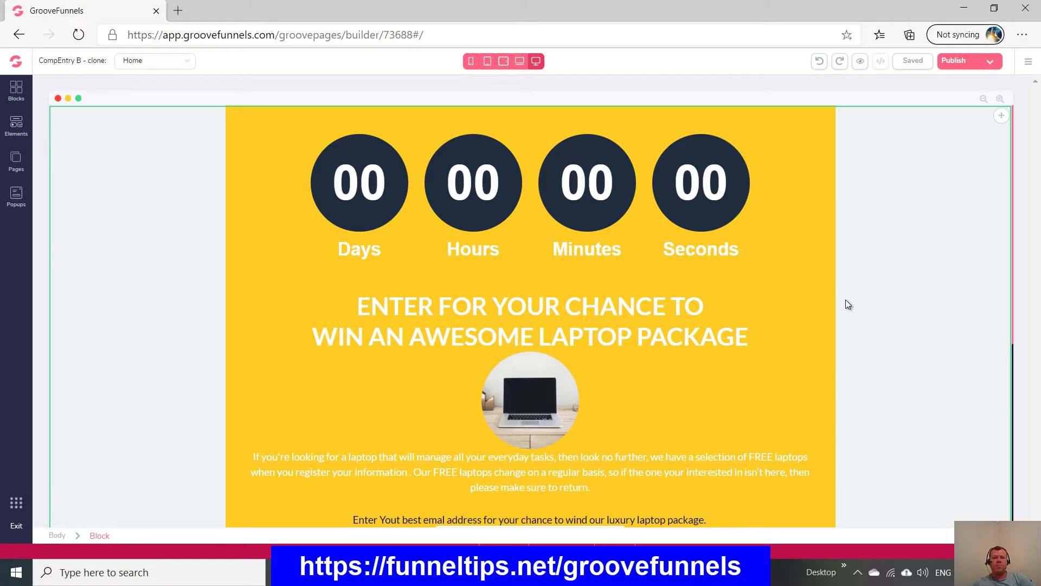
Insert 'HP ENVY LUXURY' before LAPTOP in the headline, correcting the typos.
{"action": "left_click", "coordinate": [579, 316]}
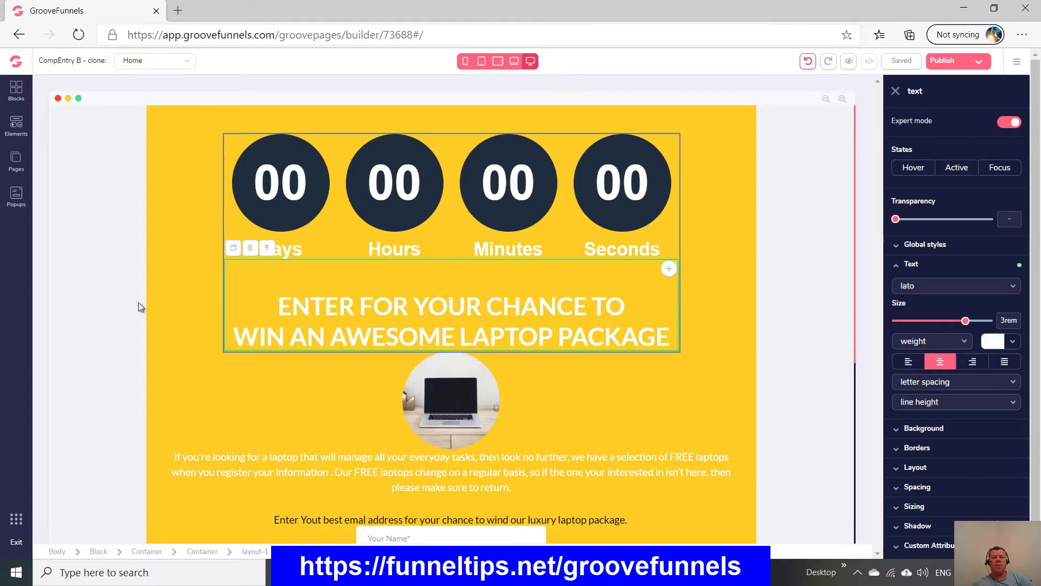
{"action": "left_click", "coordinate": [338, 342]}
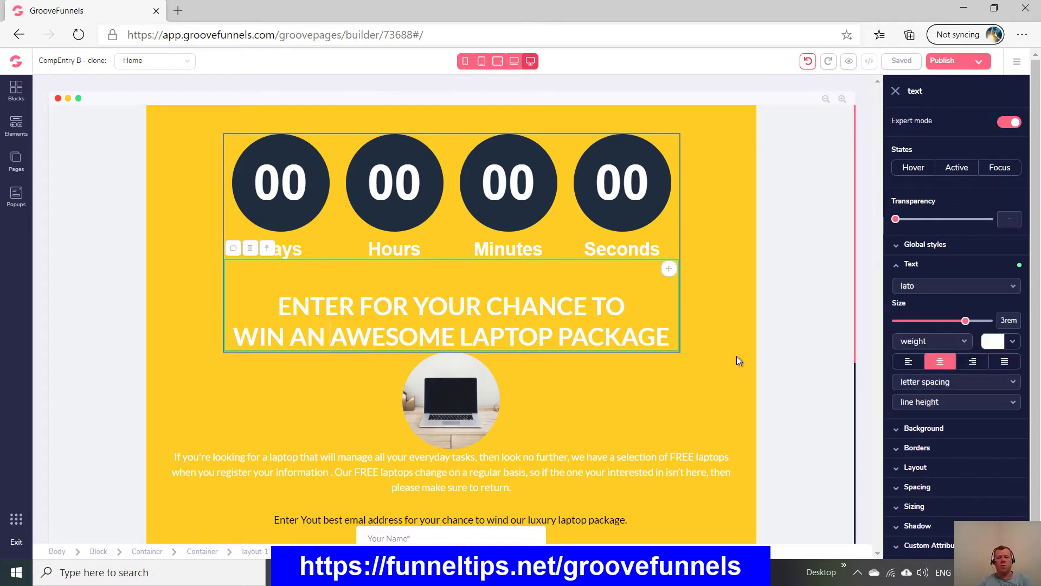
{"action": "key", "text": "End"}
{"action": "left_click", "coordinate": [463, 338]}
{"action": "type", "text": "HP En"}
{"action": "key", "text": "BackSpace"}
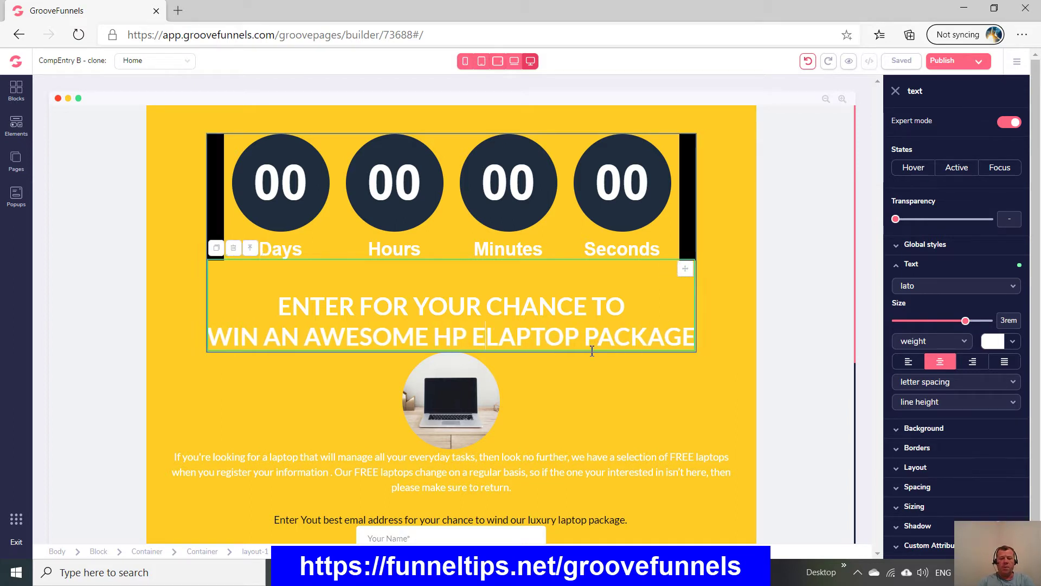
{"action": "type", "text": "NVY "}
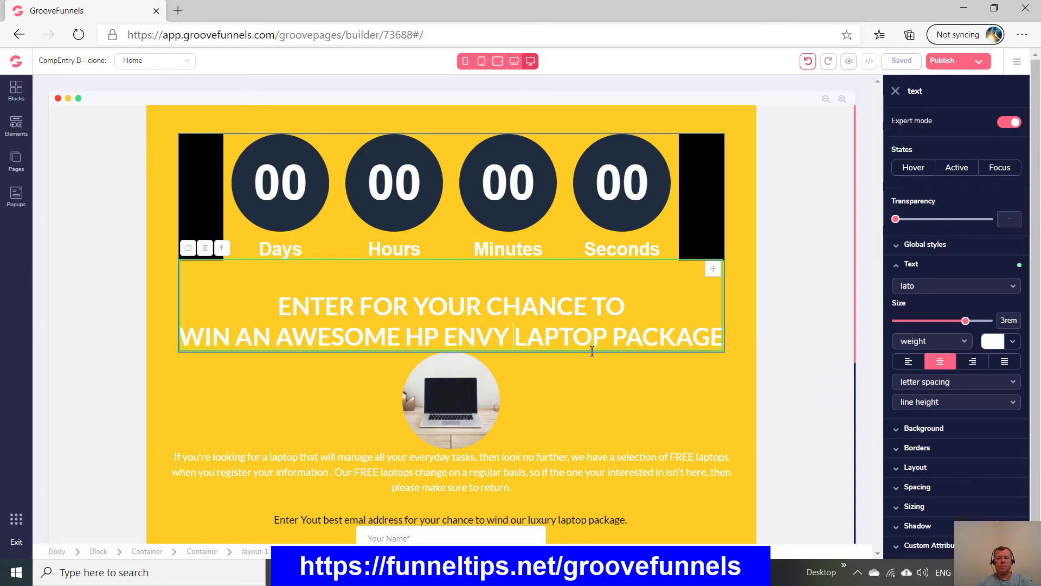
{"action": "type", "text": "KUXURY"}
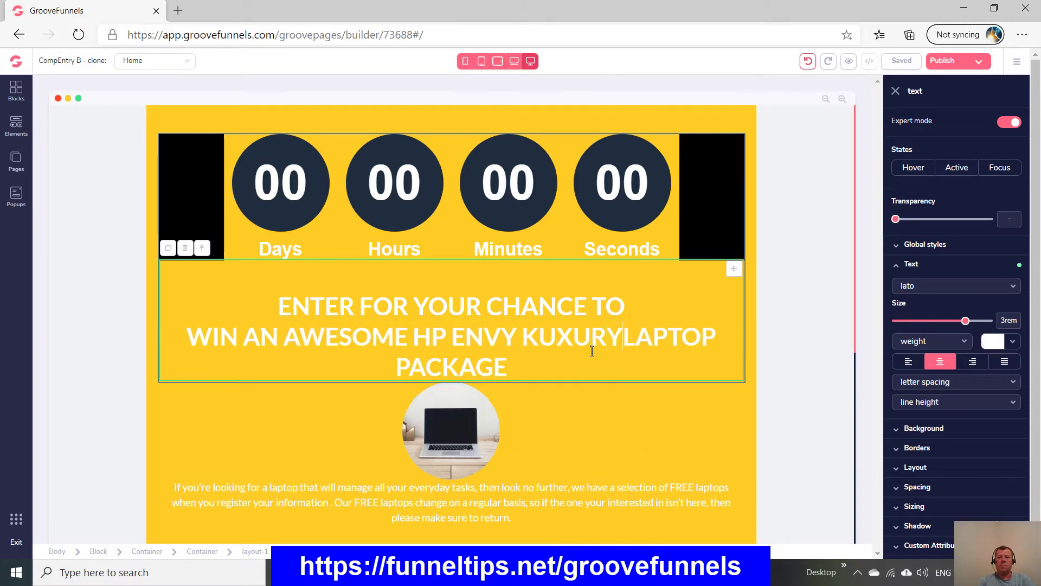
{"action": "key", "text": "ctrl+Left"}
{"action": "key", "text": "shift+Right"}
{"action": "type", "text": "L"}
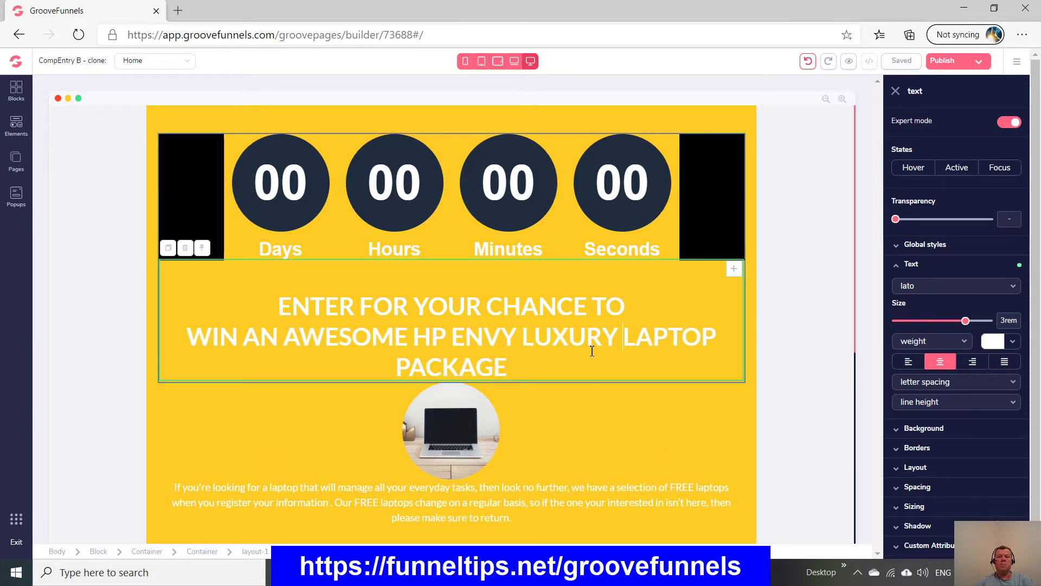
{"action": "key", "text": "ctrl+End"}
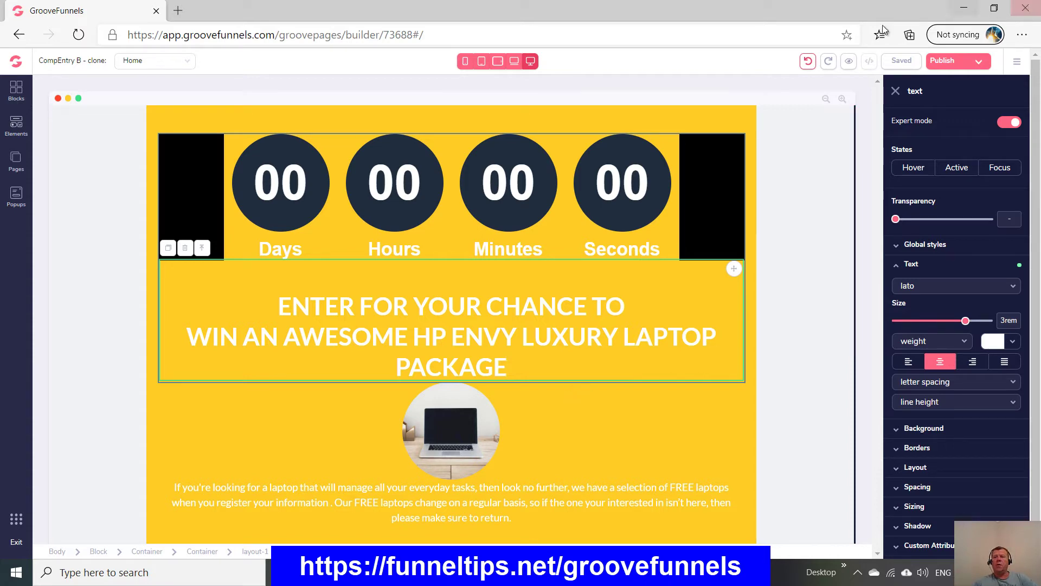
In Site settings, change the site name from 'CompEntry B - clone' to 'CompEntry B v2'.
{"action": "left_click", "coordinate": [896, 91]}
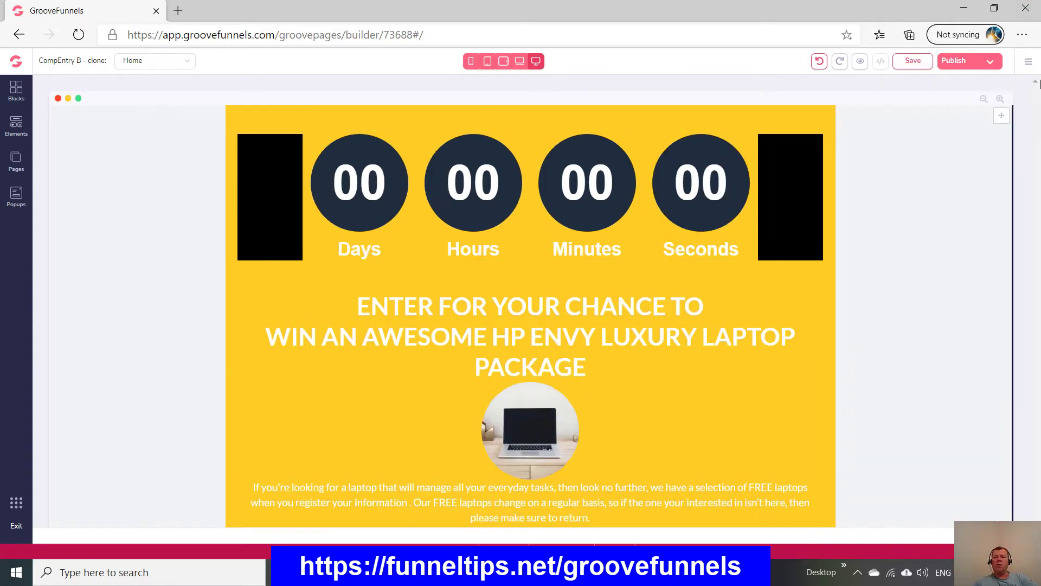
{"action": "left_click", "coordinate": [1028, 64]}
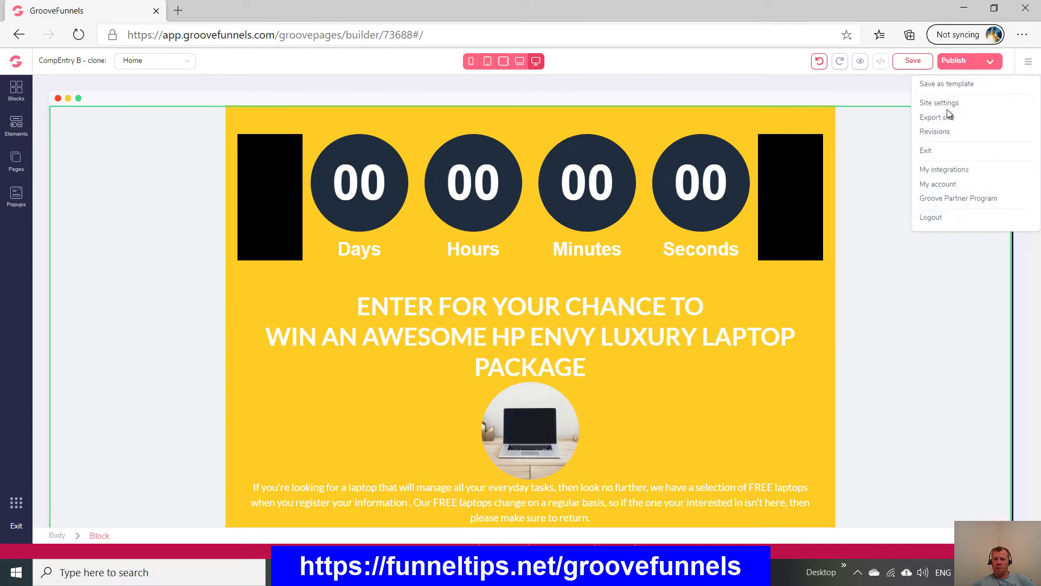
{"action": "left_click", "coordinate": [1027, 64]}
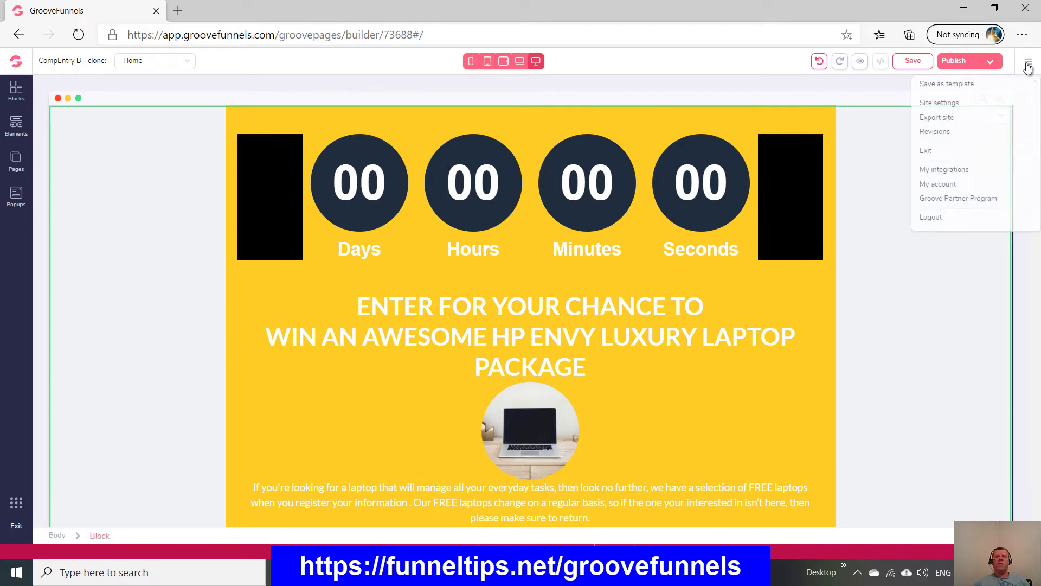
{"action": "left_click", "coordinate": [954, 105]}
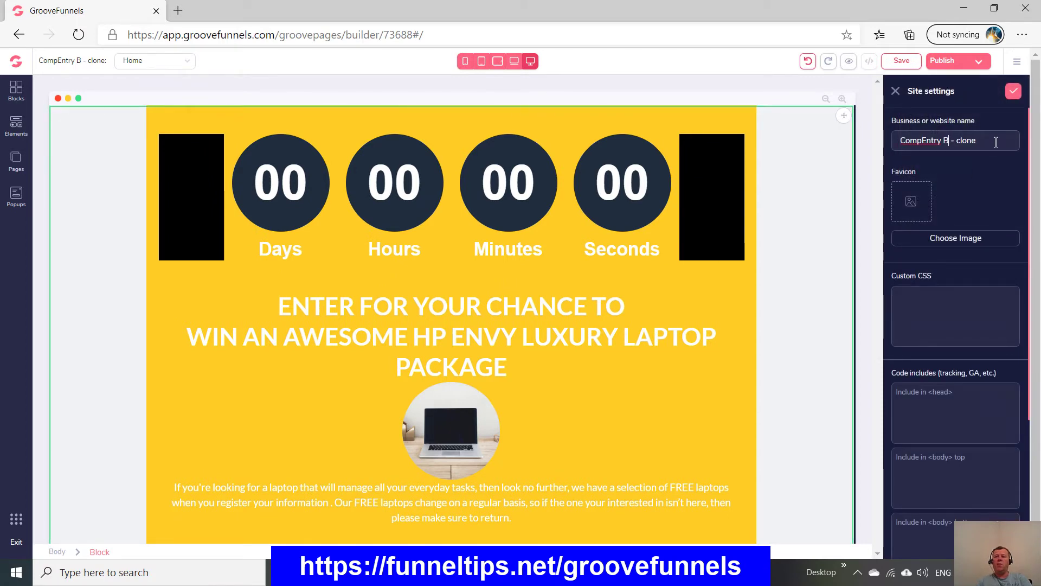
{"action": "key", "text": "shift+Left"}
{"action": "key", "text": "shift+Left"}
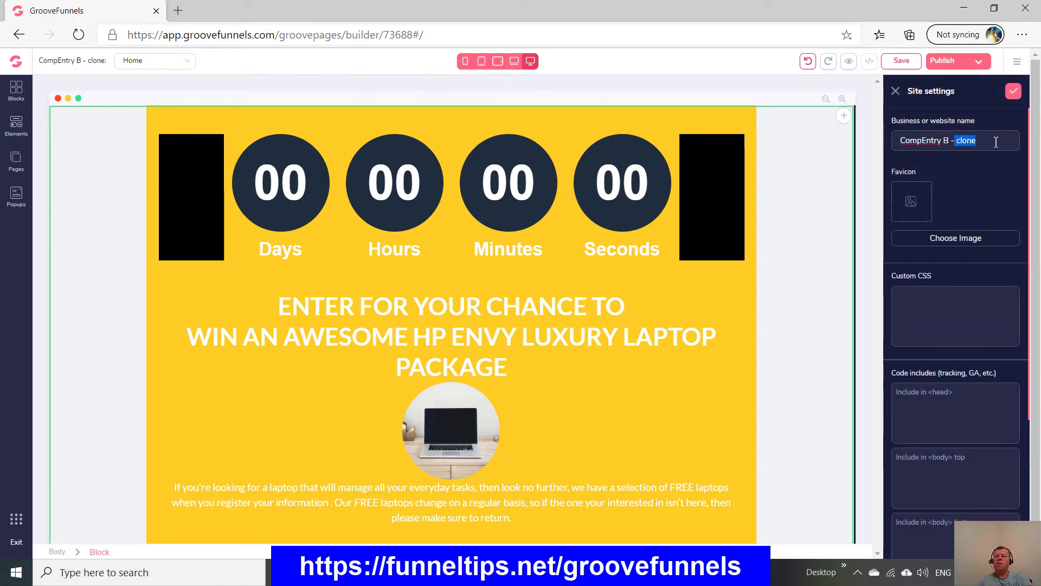
{"action": "key", "text": "BackSpace"}
{"action": "key", "text": "BackSpace"}
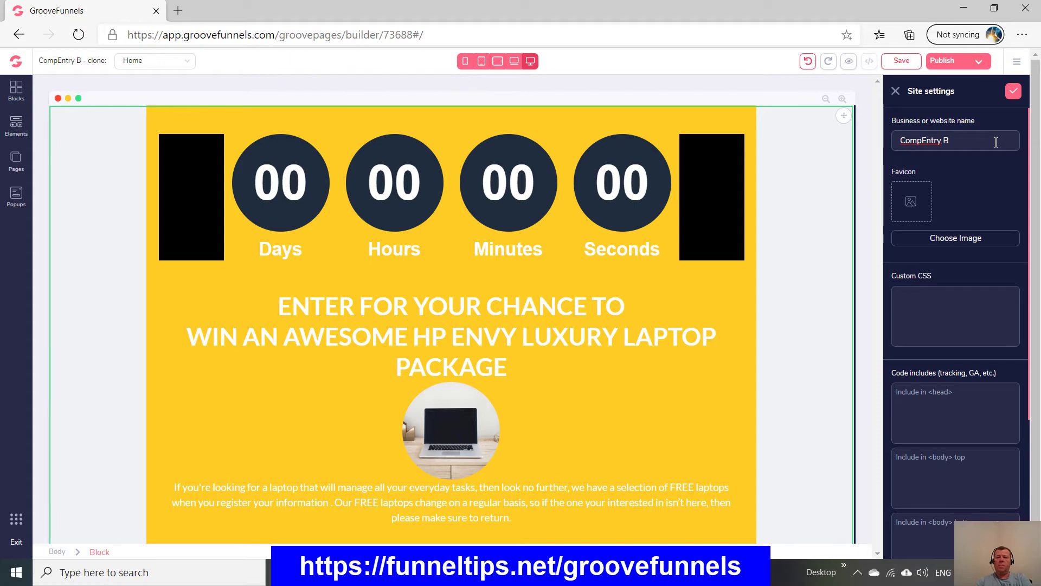
{"action": "type", "text": "v2"}
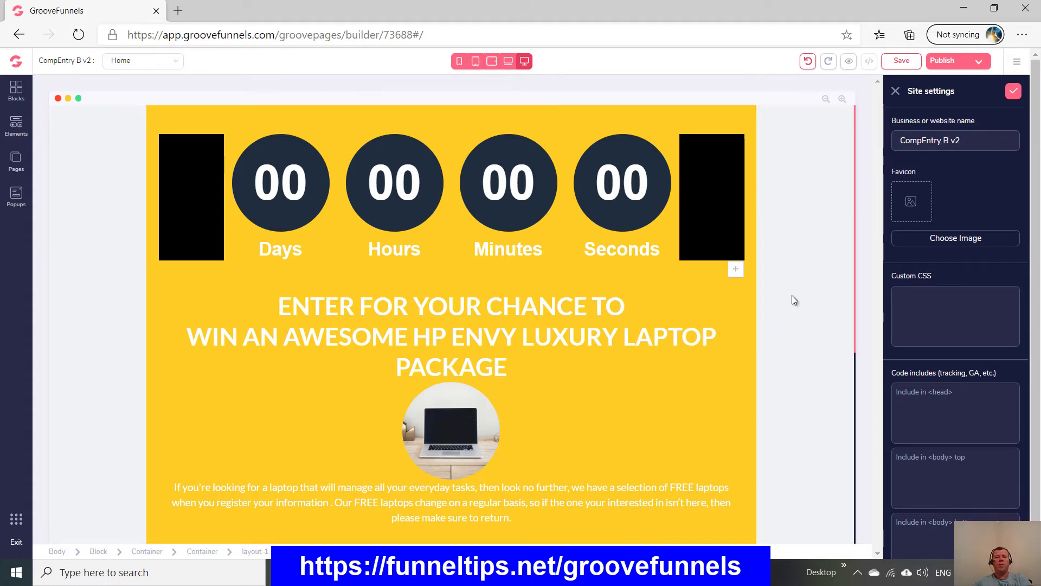
{"action": "left_click", "coordinate": [152, 132]}
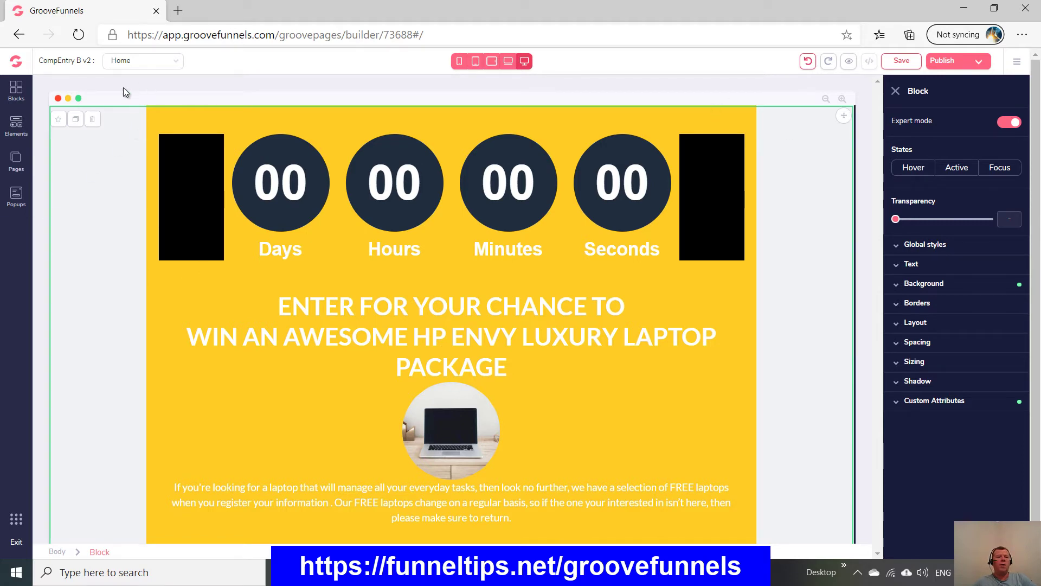
Clone the Home page in the Pages panel, creating 'Home copy' at /index-copy.
{"action": "left_click", "coordinate": [16, 158]}
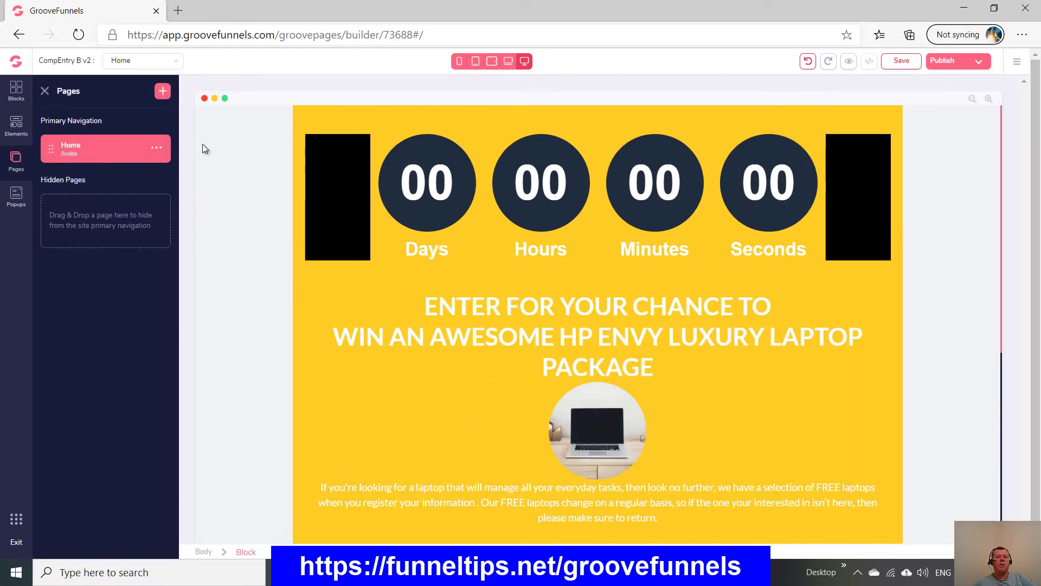
{"action": "right_click", "coordinate": [160, 151]}
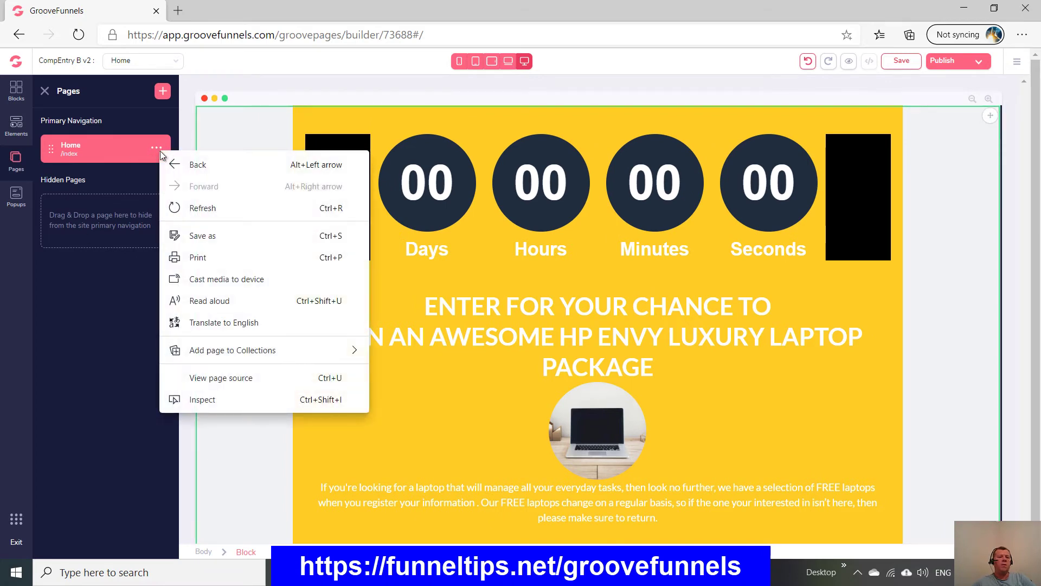
{"action": "left_click", "coordinate": [157, 148]}
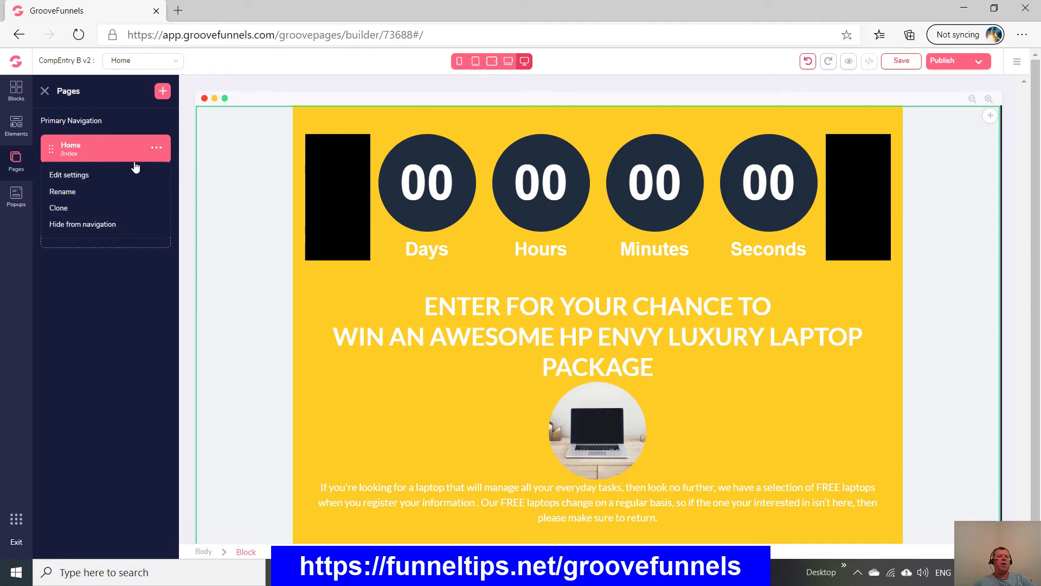
{"action": "left_click", "coordinate": [60, 208]}
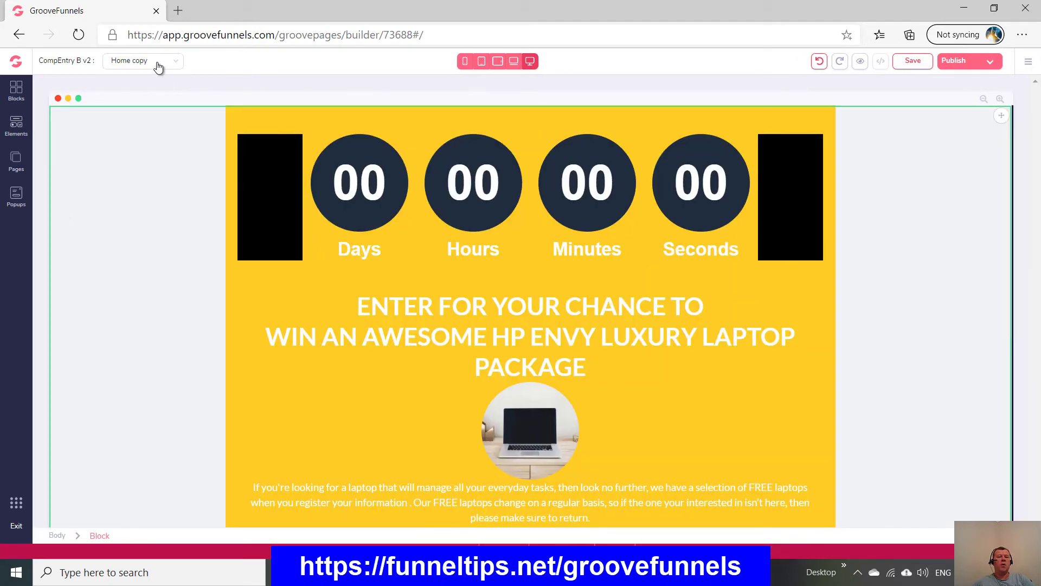
{"action": "left_click", "coordinate": [15, 161]}
Rename the 'Home copy' page to 'Home B'.
{"action": "left_click", "coordinate": [158, 182]}
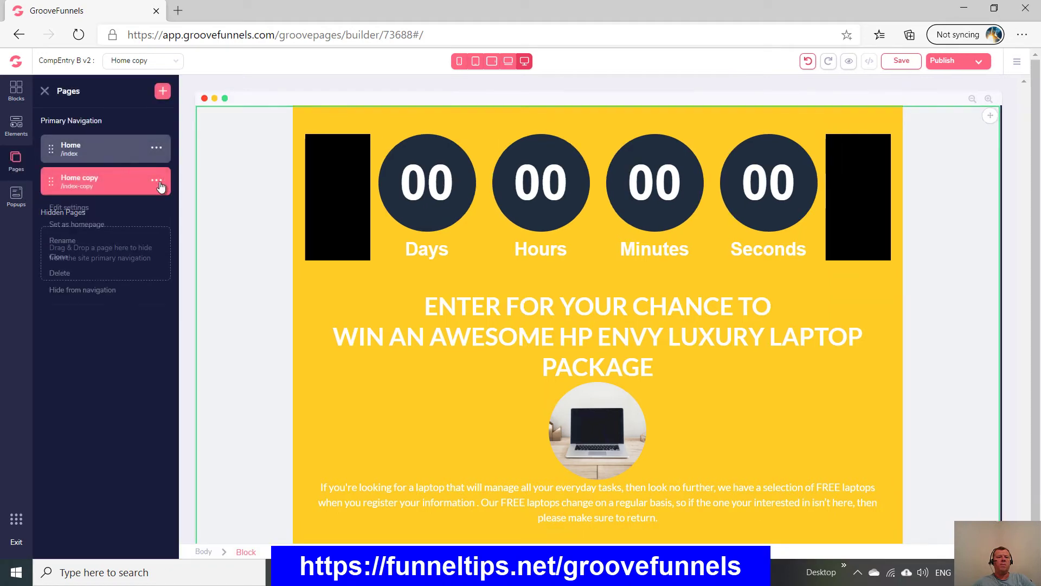
{"action": "left_click", "coordinate": [64, 242]}
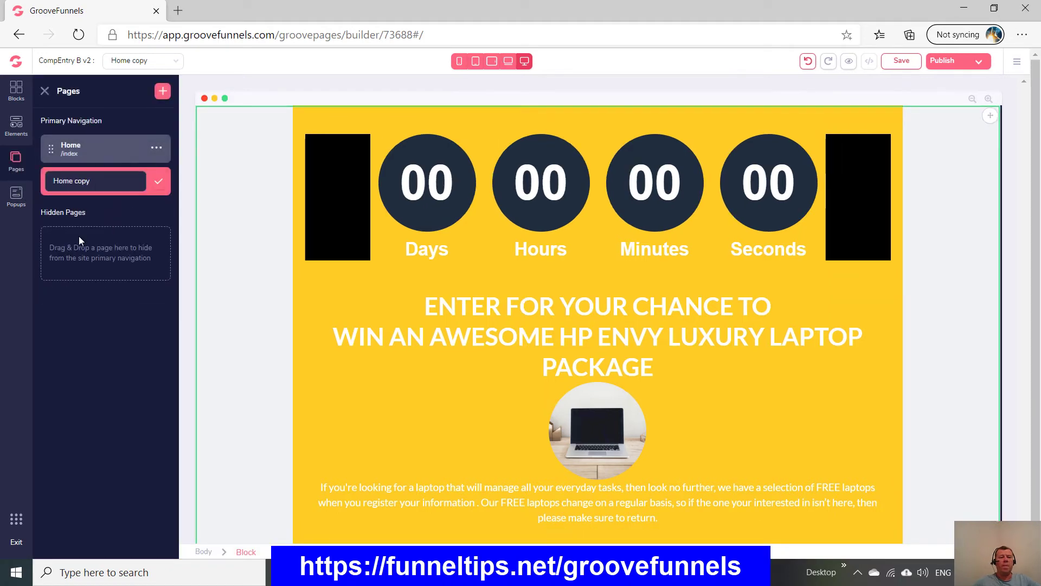
{"action": "triple_click", "coordinate": [120, 186]}
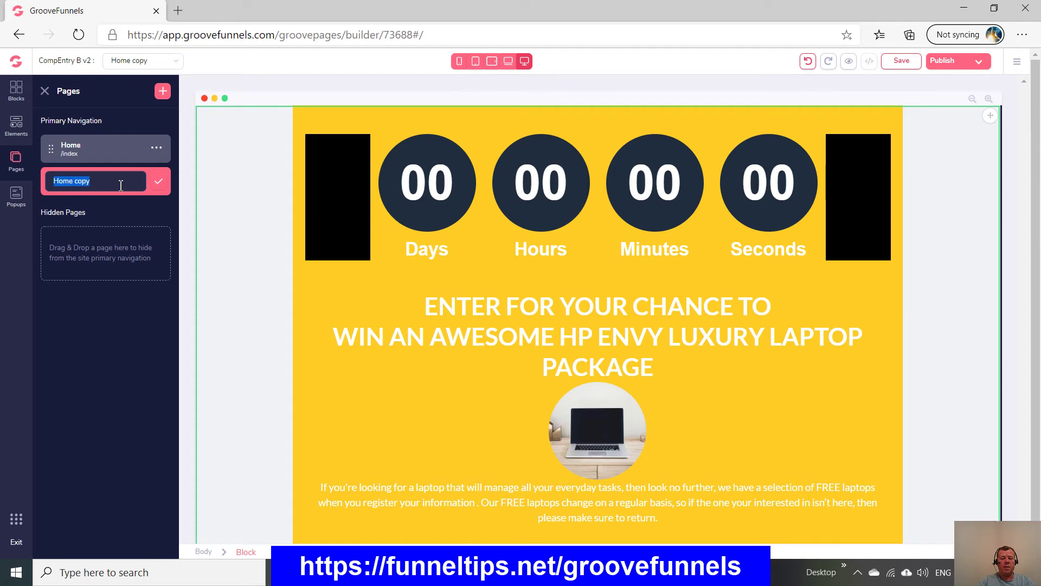
{"action": "type", "text": "Home B"}
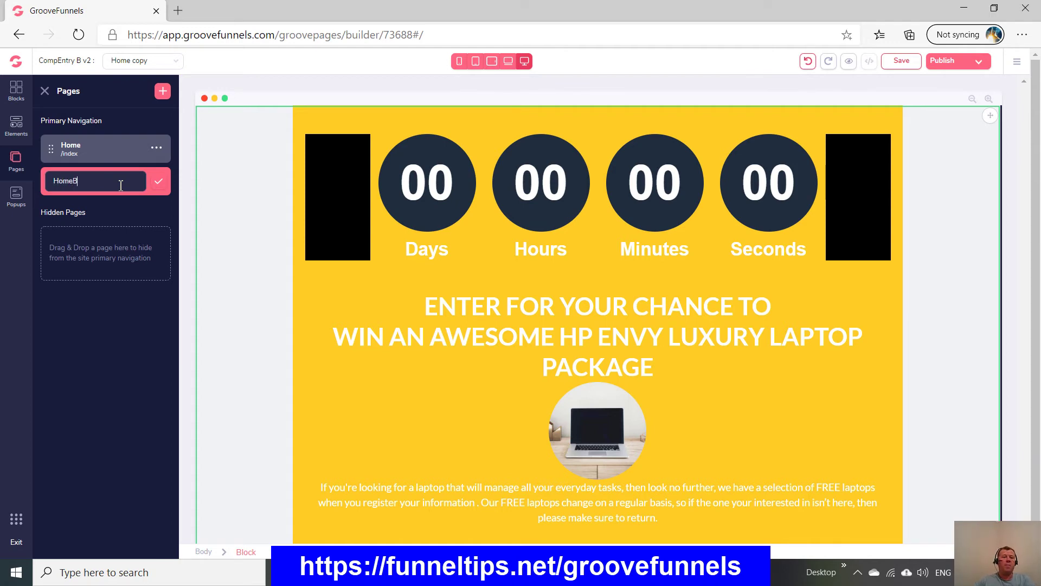
{"action": "key", "text": "Left"}
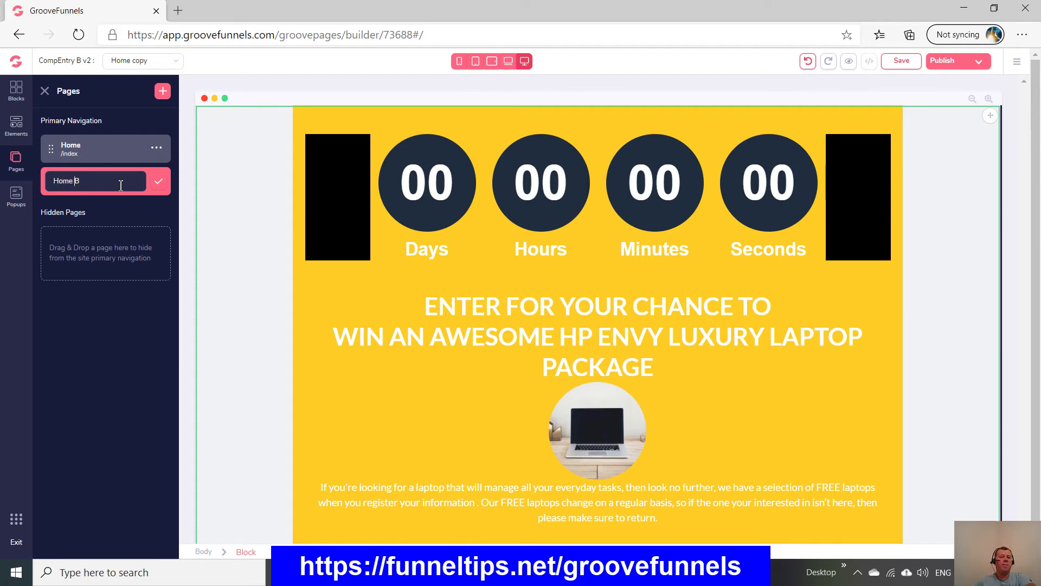
{"action": "left_click", "coordinate": [160, 184]}
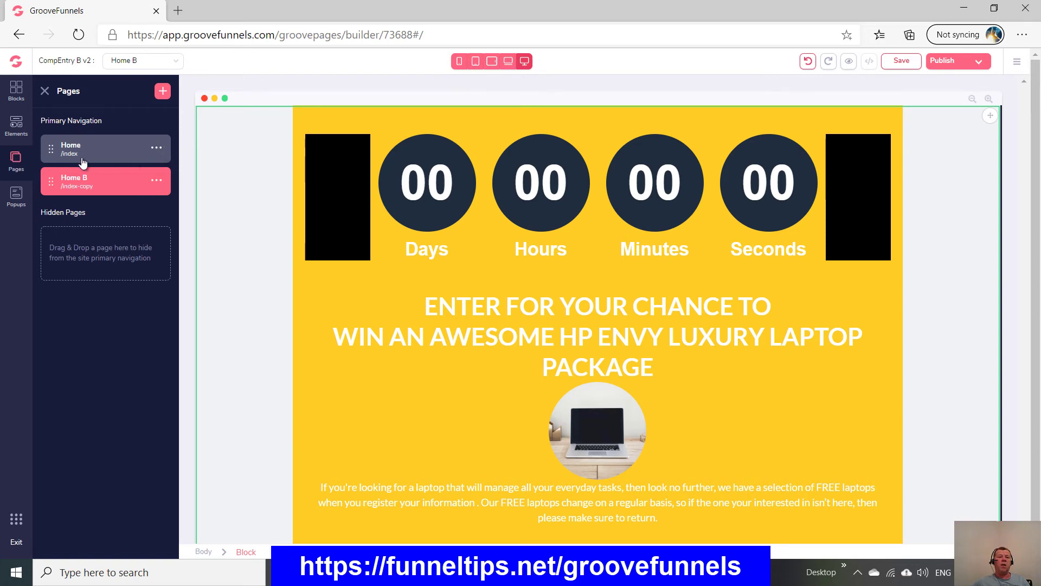
Bring up the page settings for Home B from its options menu.
{"action": "left_click", "coordinate": [157, 181]}
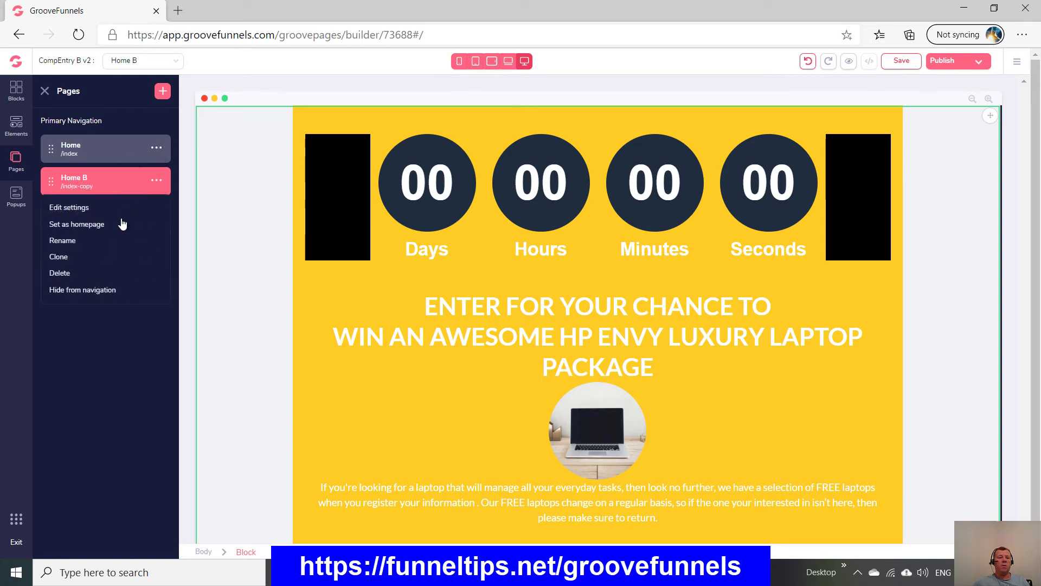
{"action": "left_click", "coordinate": [75, 242]}
{"action": "left_click", "coordinate": [160, 183]}
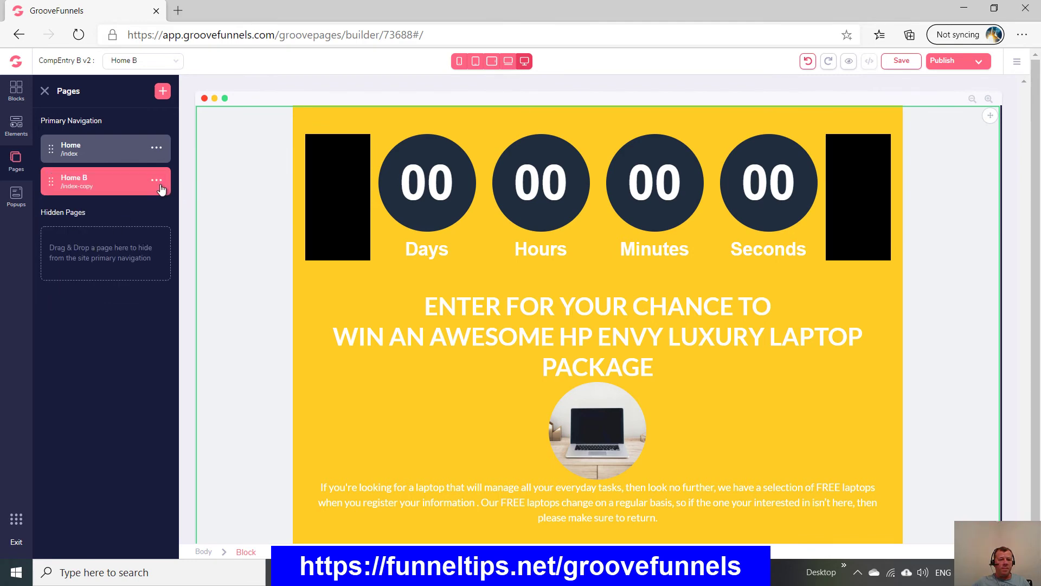
{"action": "left_click", "coordinate": [161, 184]}
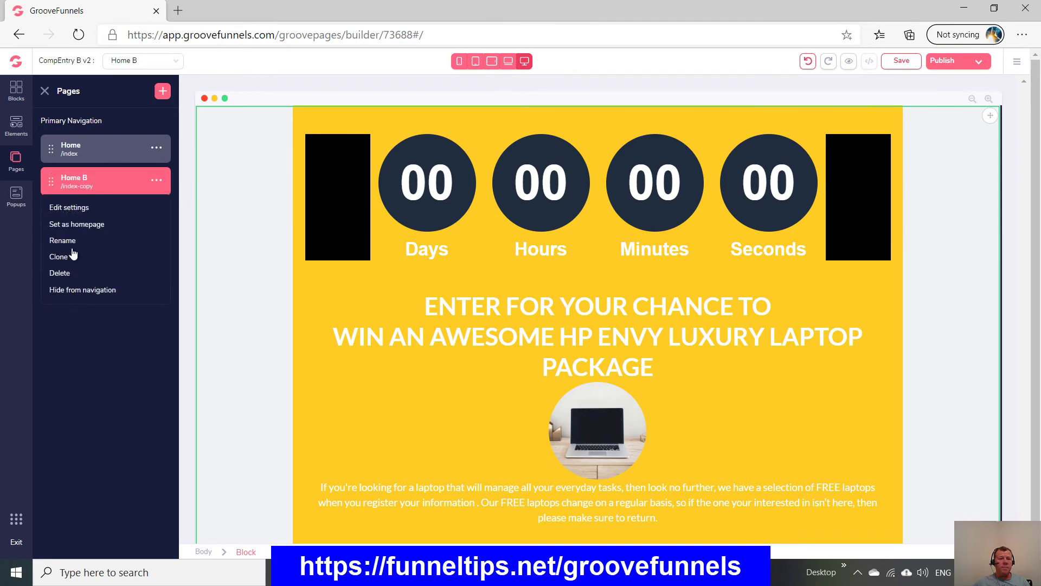
{"action": "left_click", "coordinate": [76, 207]}
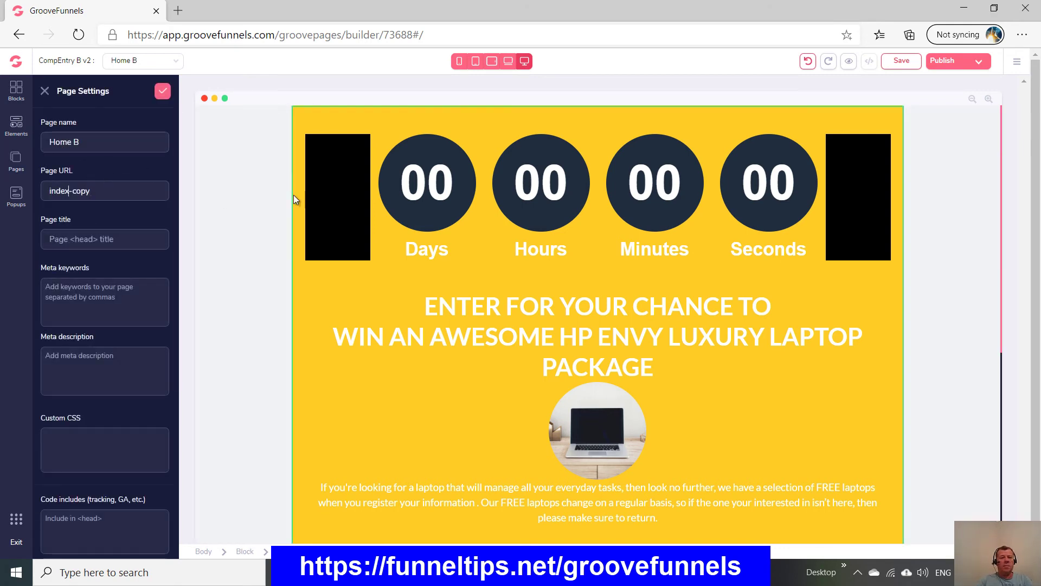
Replace the Home B page URL index-copy with versionb and save the settings.
{"action": "key", "text": "ctrl+shift+Right"}
{"action": "key", "text": "ctrl+shift+Right"}
{"action": "type", "text": "versionb"}
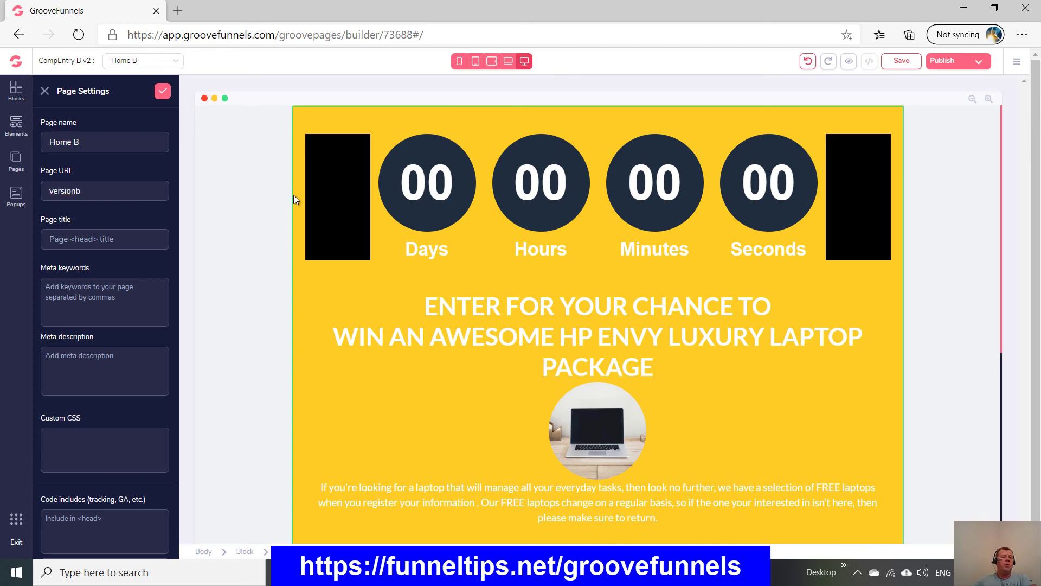
{"action": "left_click", "coordinate": [71, 193]}
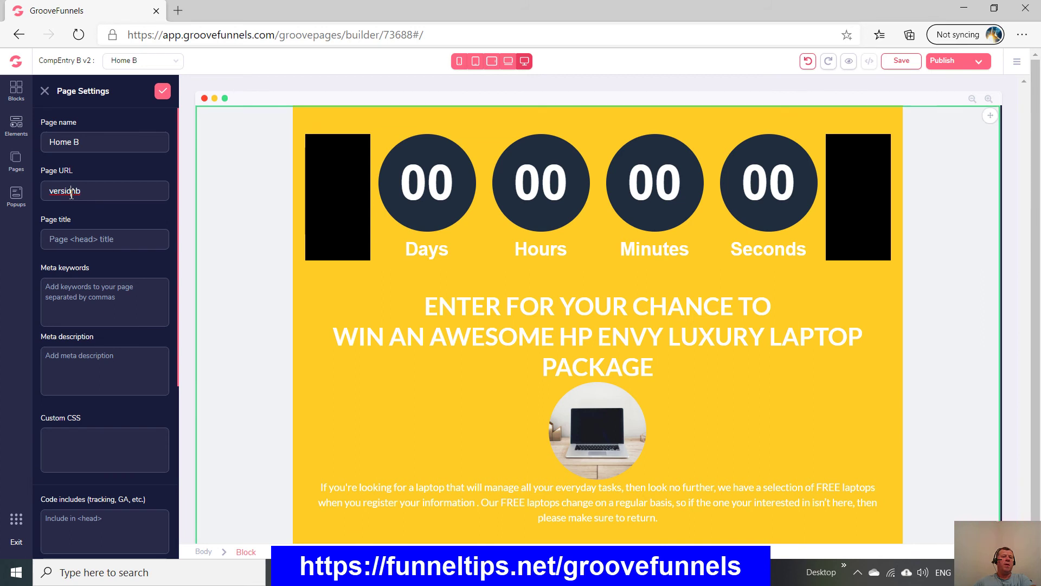
{"action": "left_click", "coordinate": [94, 192]}
{"action": "double_click", "coordinate": [52, 195]}
{"action": "left_click", "coordinate": [117, 192]}
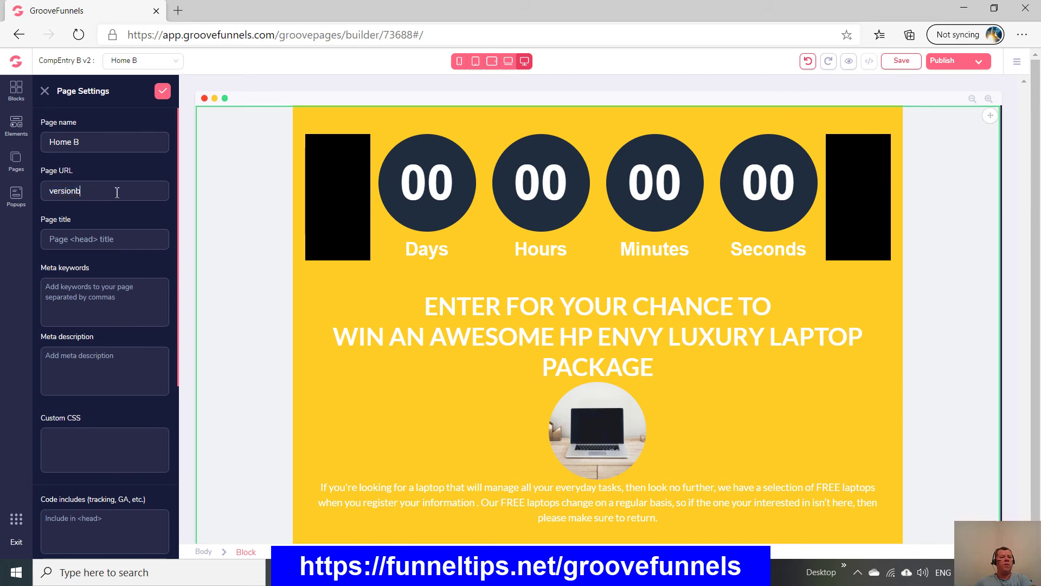
{"action": "key", "text": "Home"}
{"action": "left_click", "coordinate": [162, 91]}
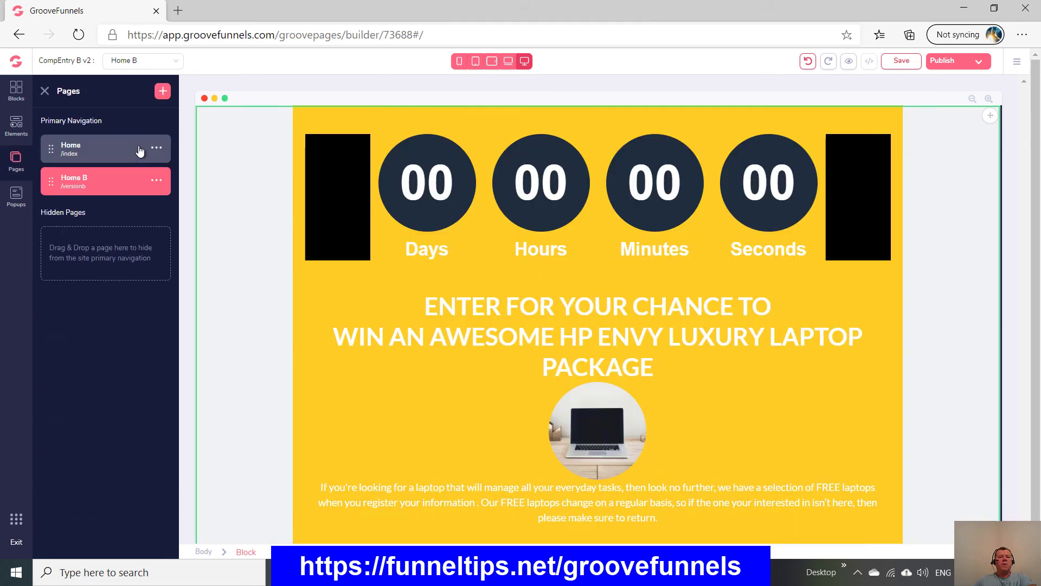